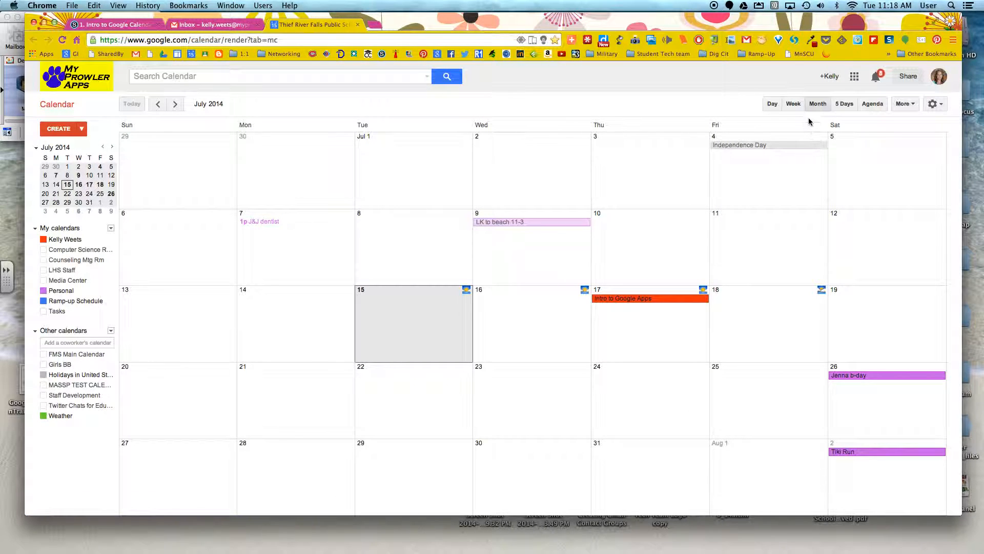
- Examine the calendar in the week and day views, scrolling through the day's hours, and return to the month view
click(793, 103)
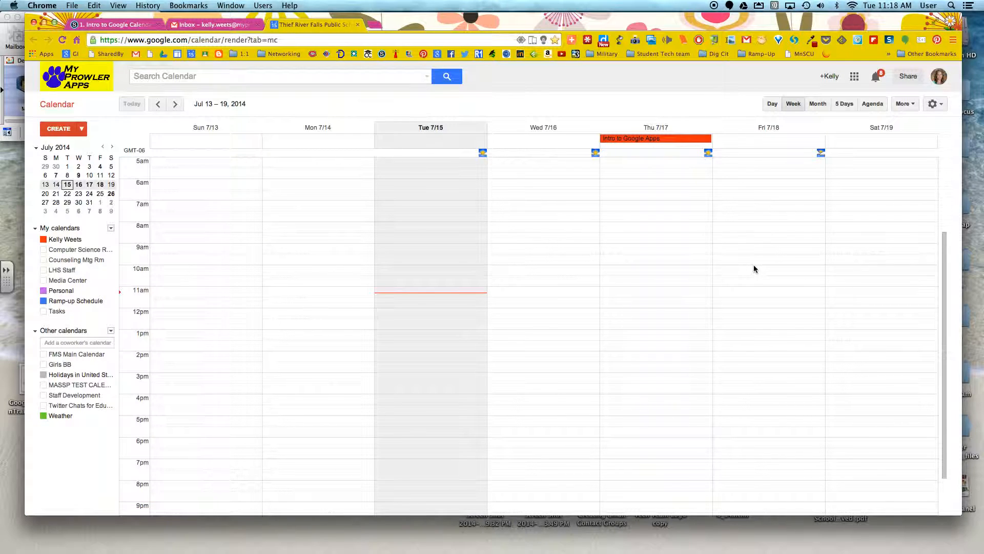
click(773, 106)
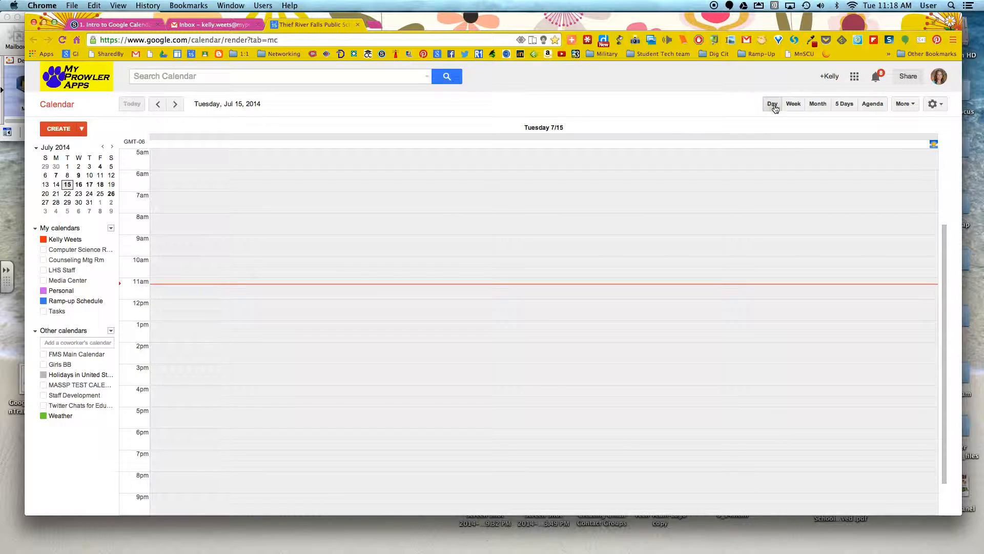
scroll(570, 270, up, 5)
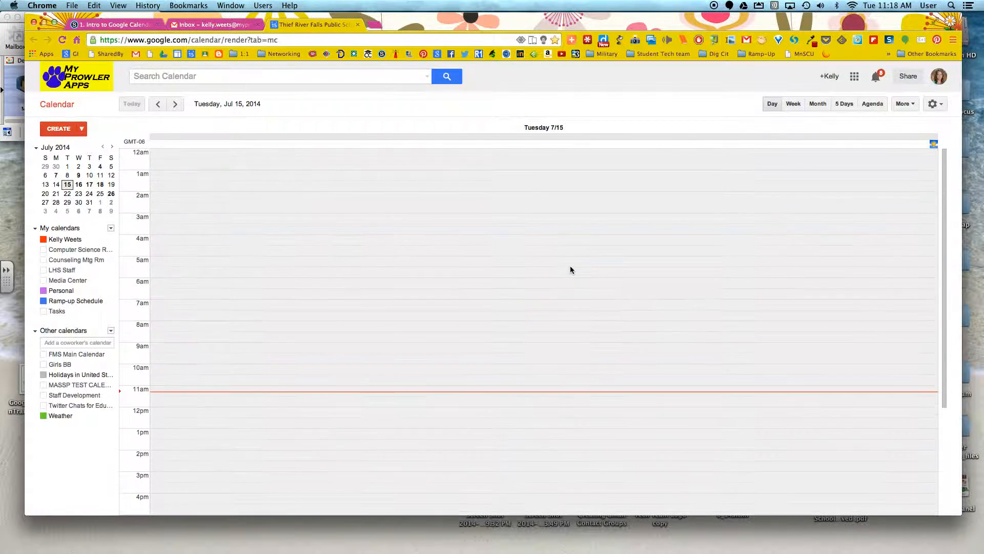
scroll(642, 224, down, 2)
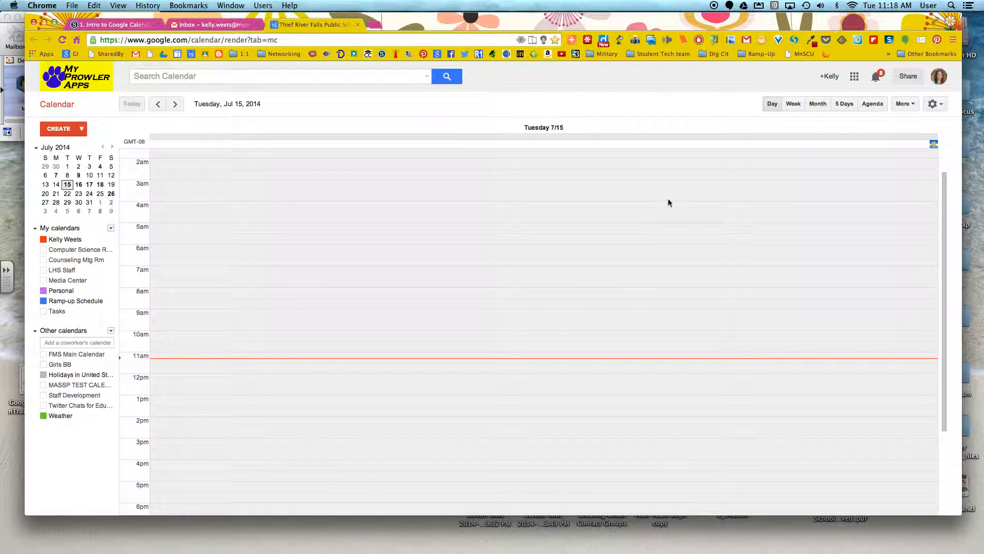
click(795, 105)
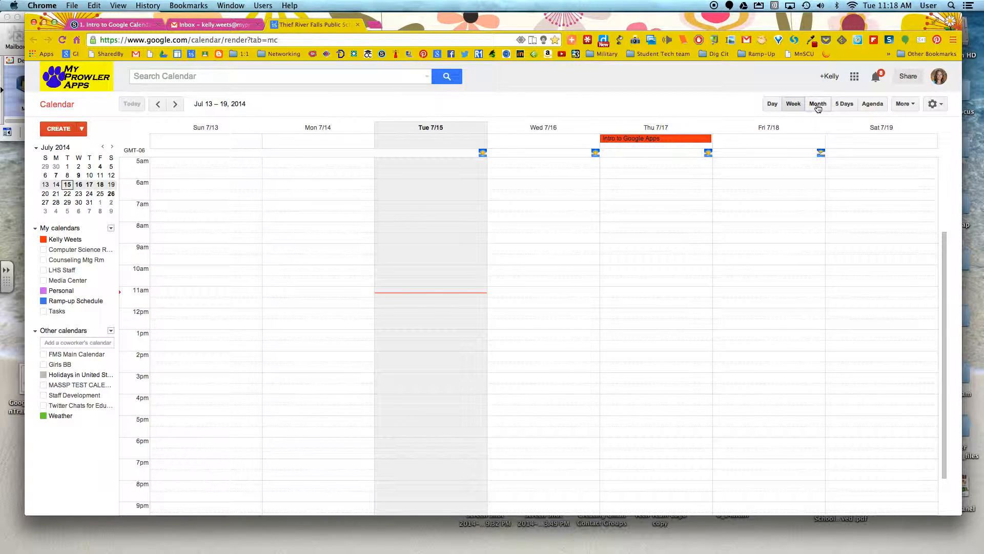
click(818, 105)
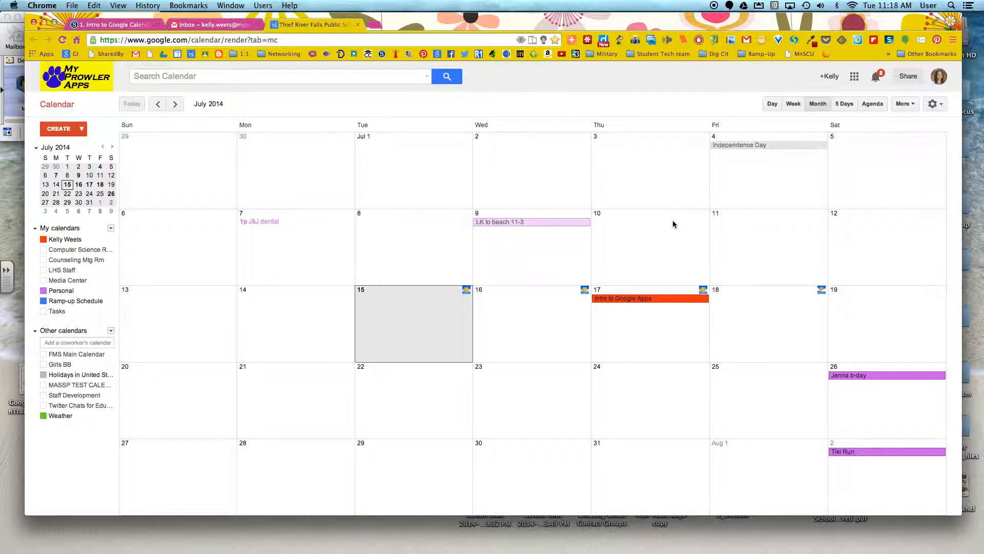
- Look at the schedule in the 5 Days and Agenda views and go back to the month view
click(845, 104)
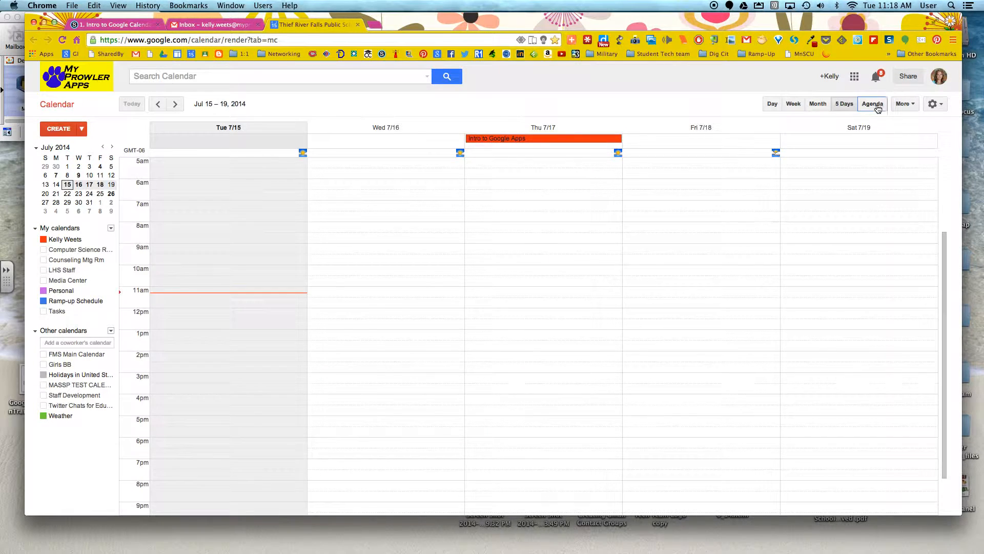
click(873, 104)
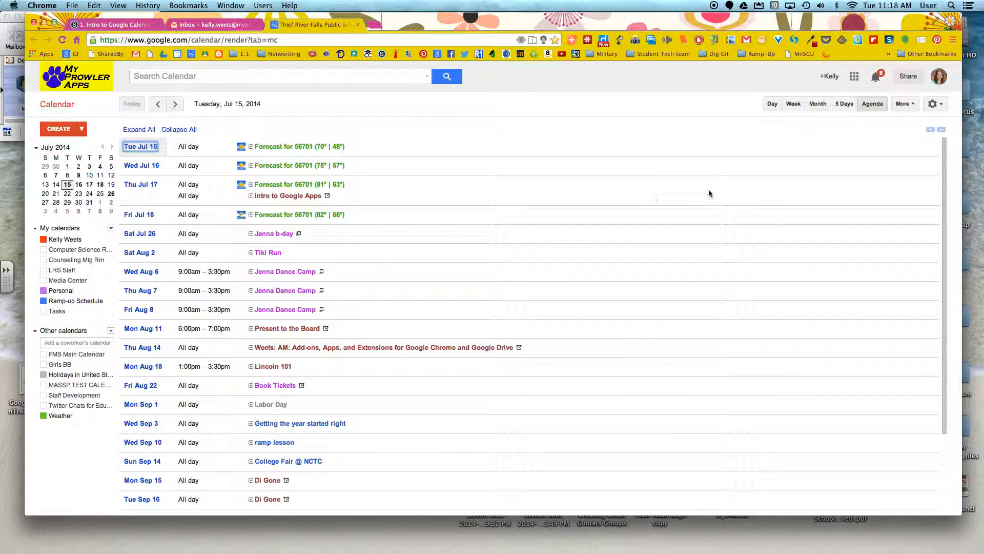
click(819, 110)
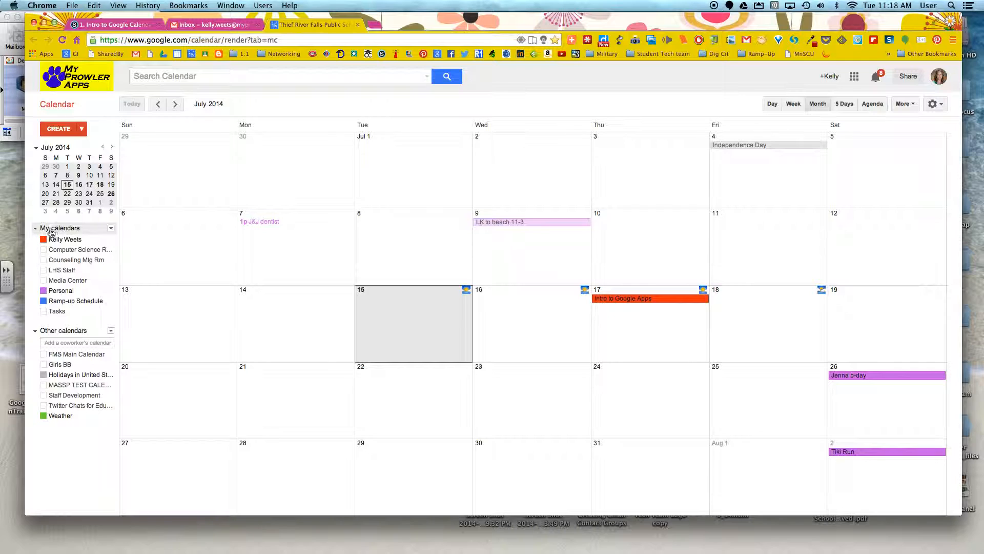
- Open the general calendar settings and choose Month as the default view
click(111, 230)
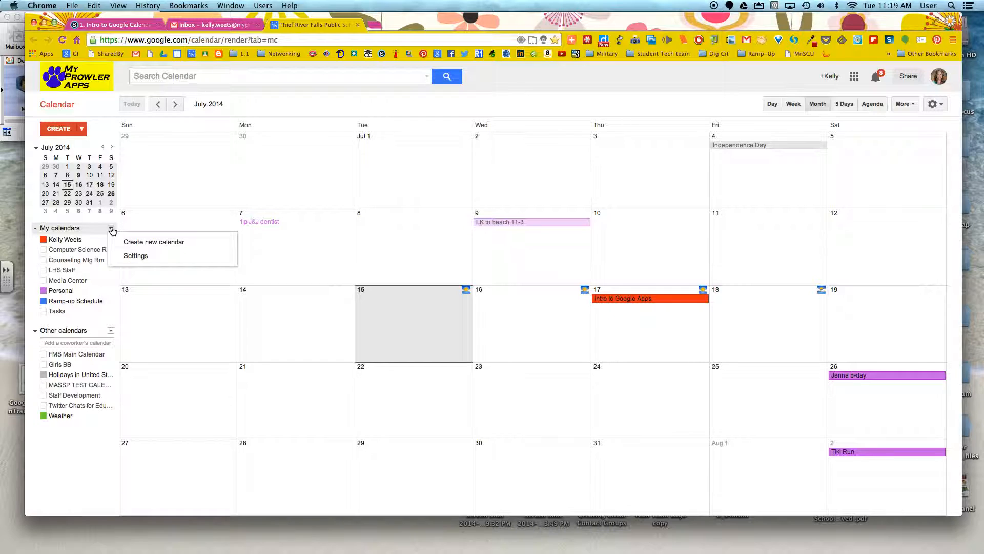
click(136, 260)
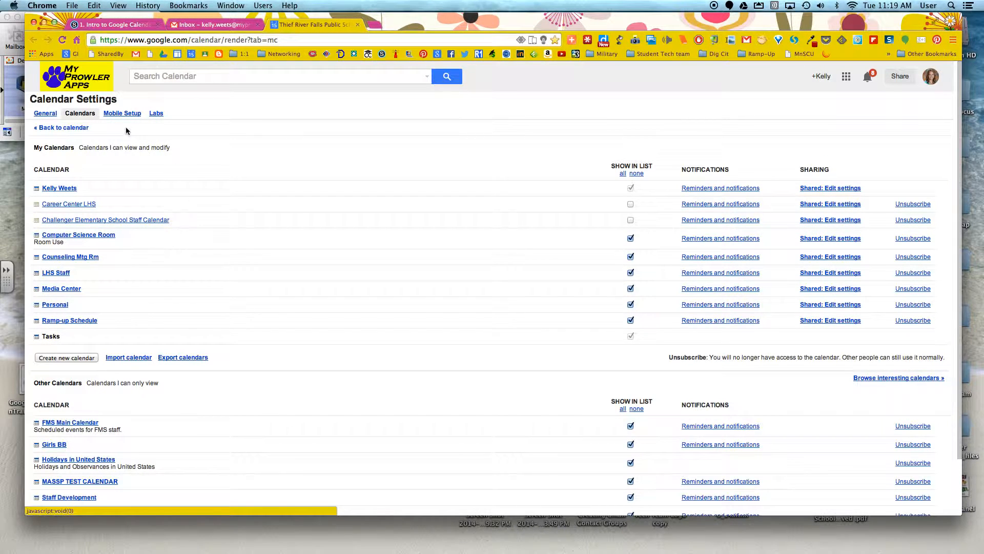
click(45, 113)
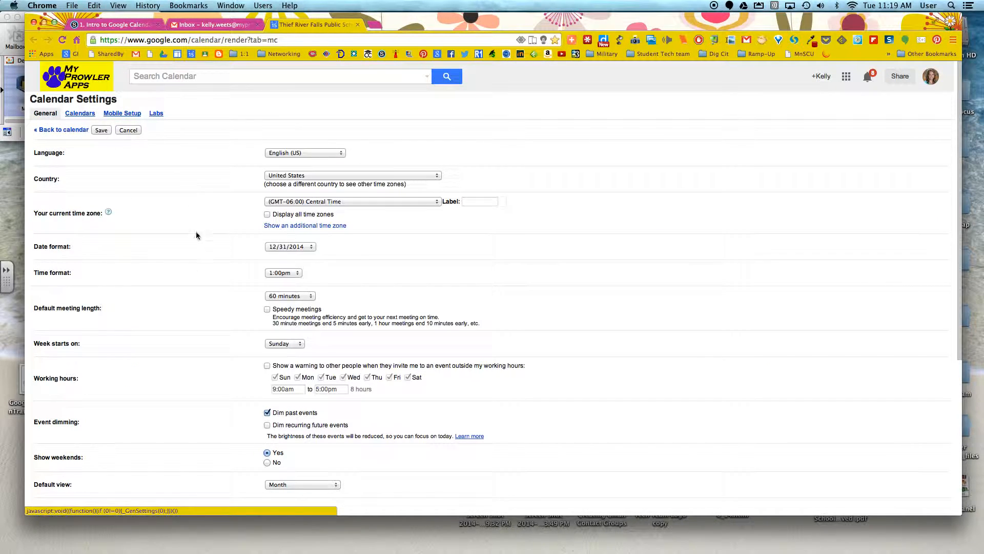
scroll(208, 290, down, 5)
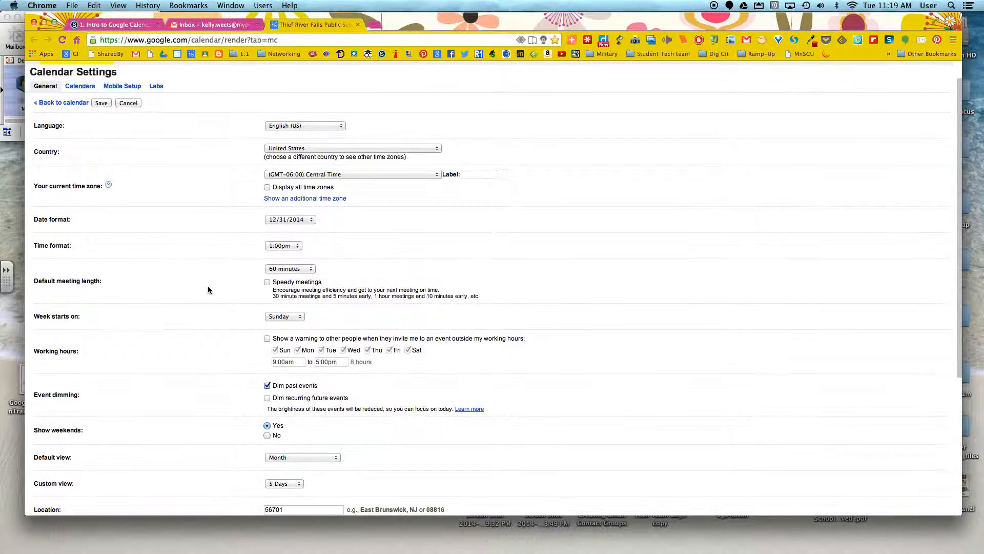
click(307, 361)
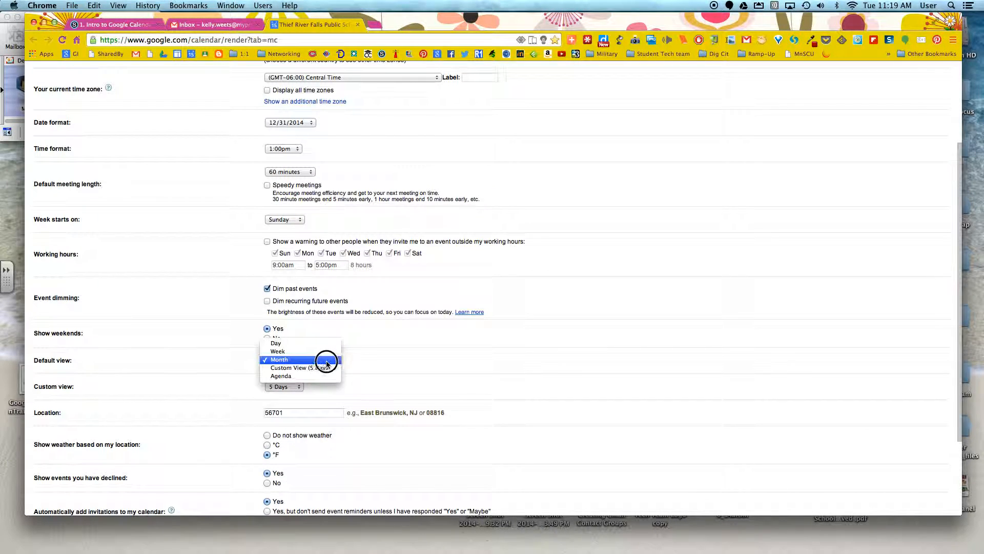
click(287, 360)
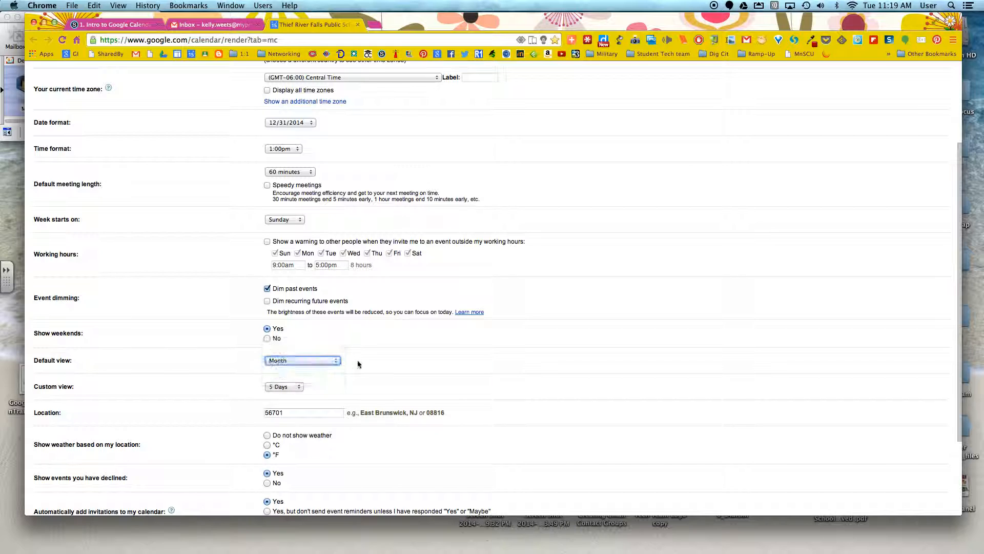
- Review the remaining general calendar settings and save them
scroll(361, 355, up, 5)
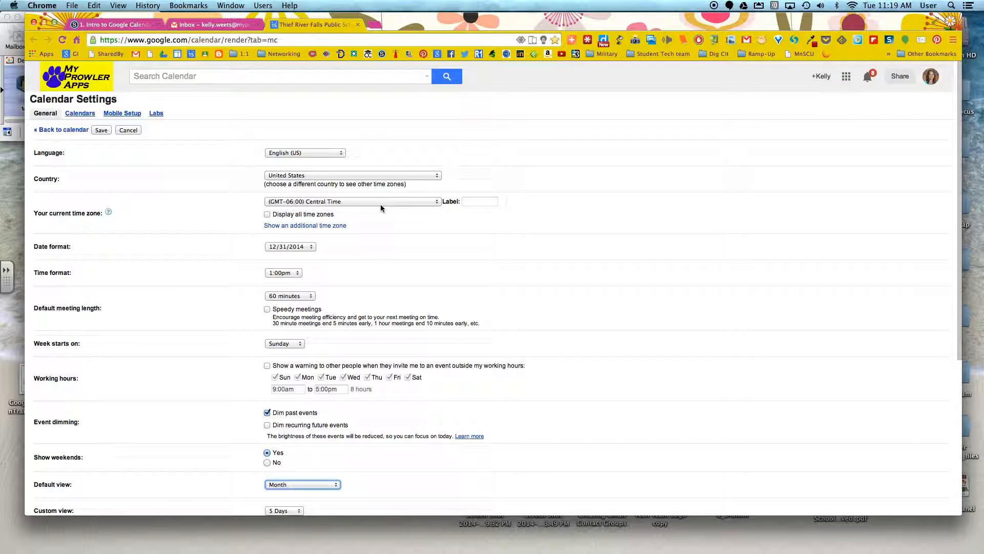
scroll(354, 264, down, 5)
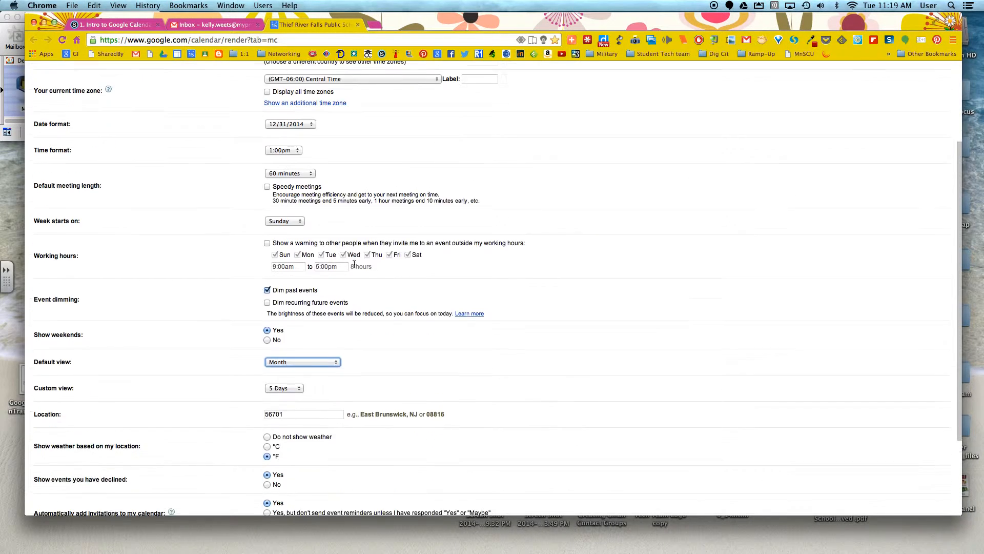
scroll(354, 264, down, 3)
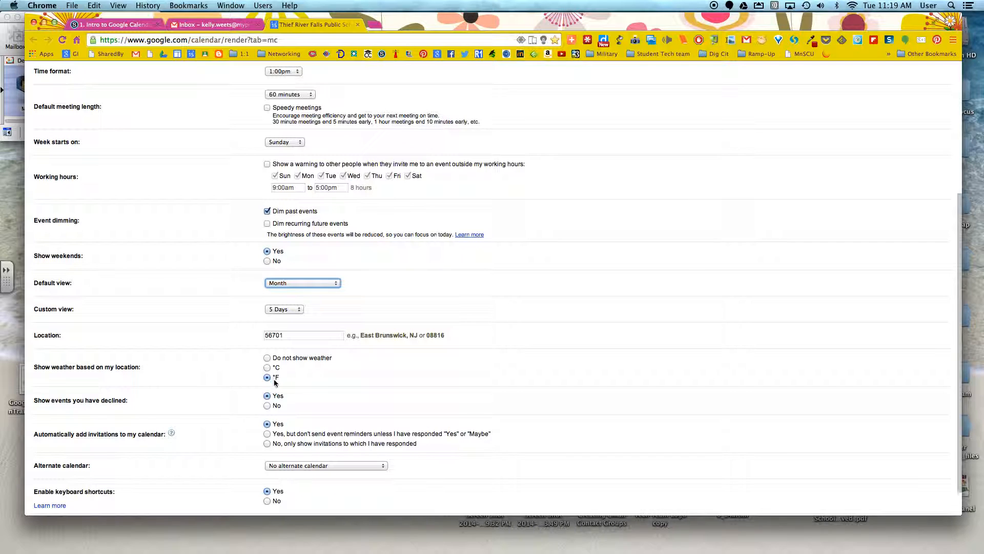
scroll(284, 378, down, 2)
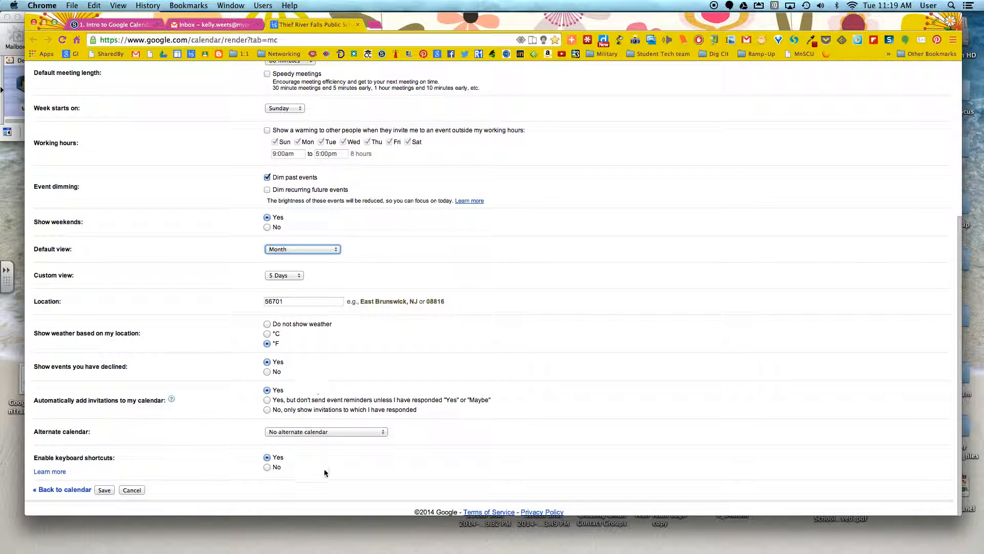
scroll(305, 411, up, 10)
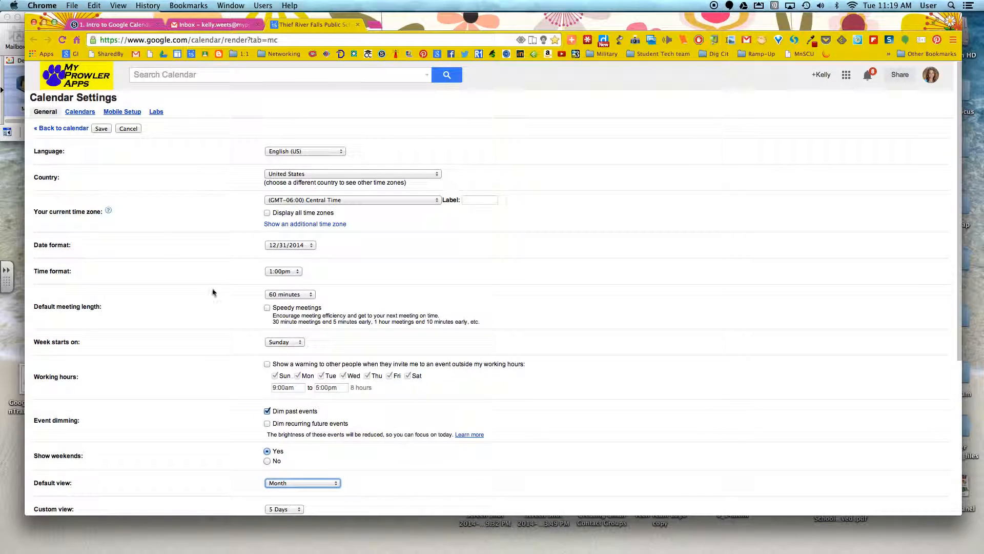
click(101, 128)
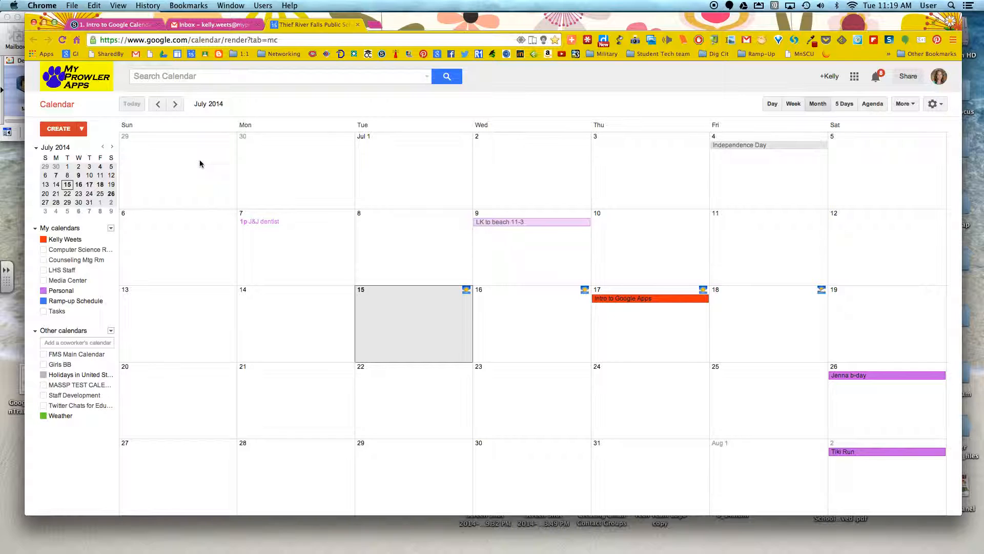
- Start a new calendar under My calendars and name it "Demo Cal"
click(110, 228)
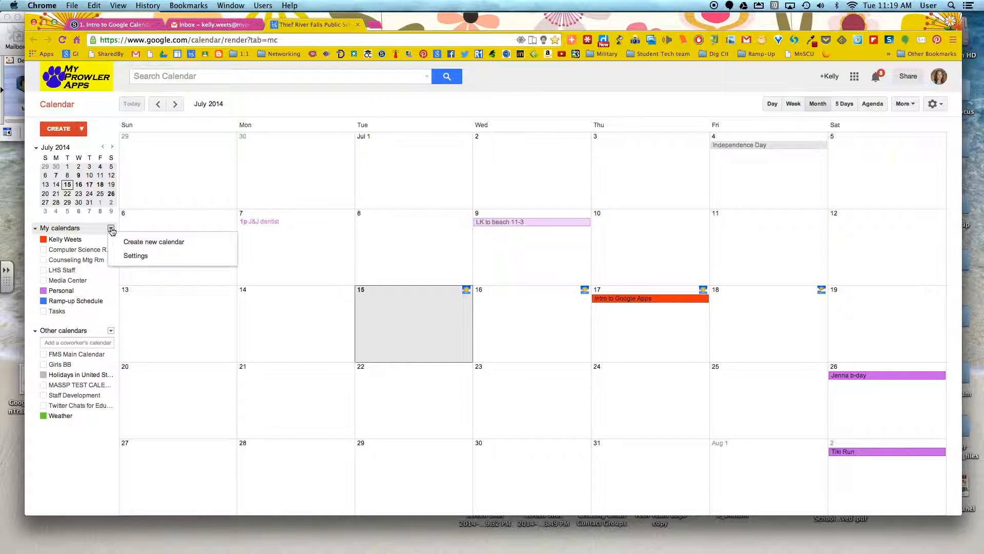
click(157, 243)
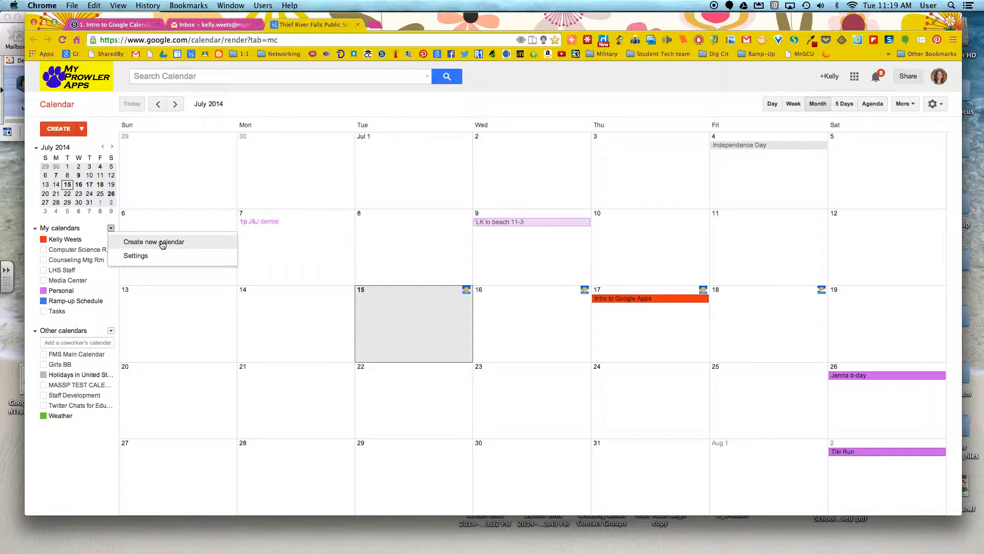
text(Demo Cal)
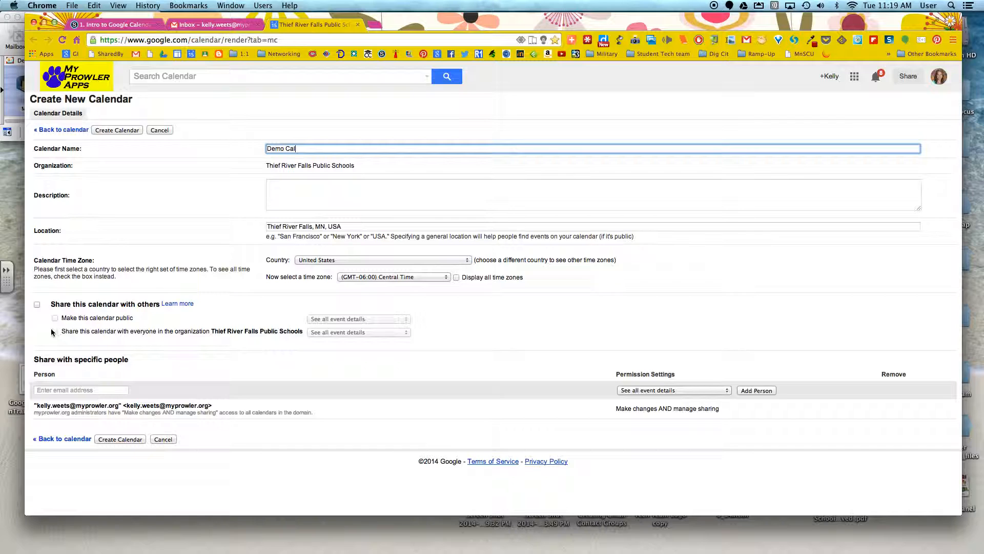
- Examine the permission options for sharing with specific people, keeping "See all event details" selected
click(55, 391)
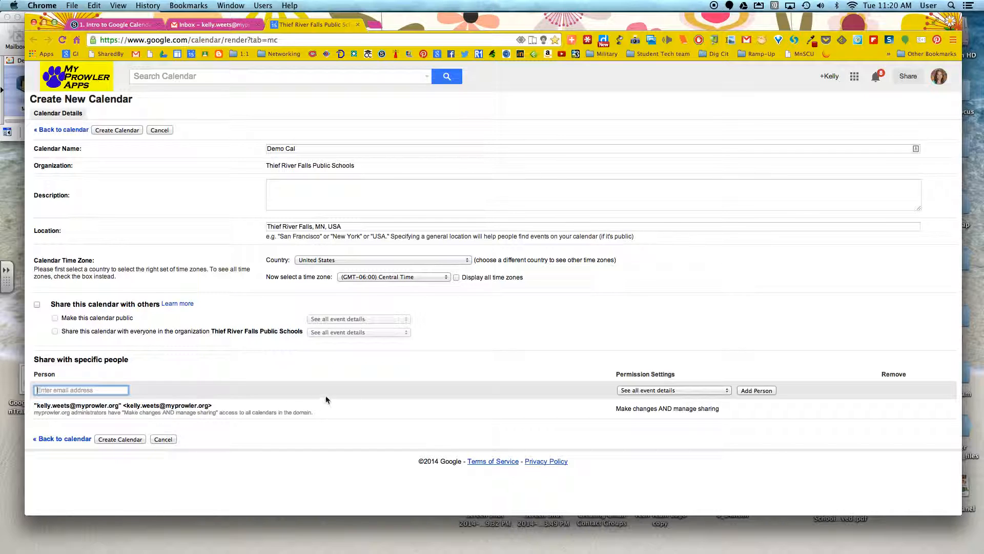
click(654, 391)
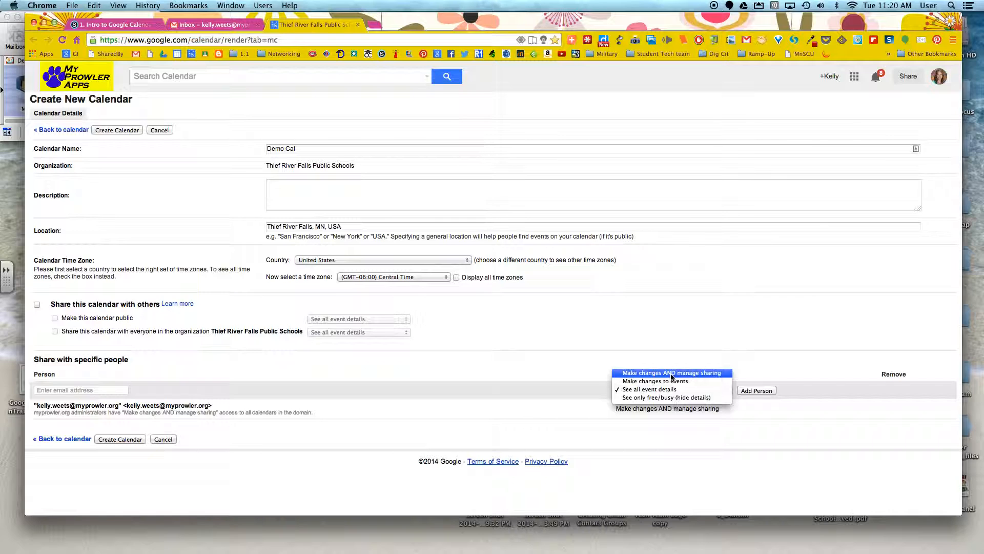
click(667, 389)
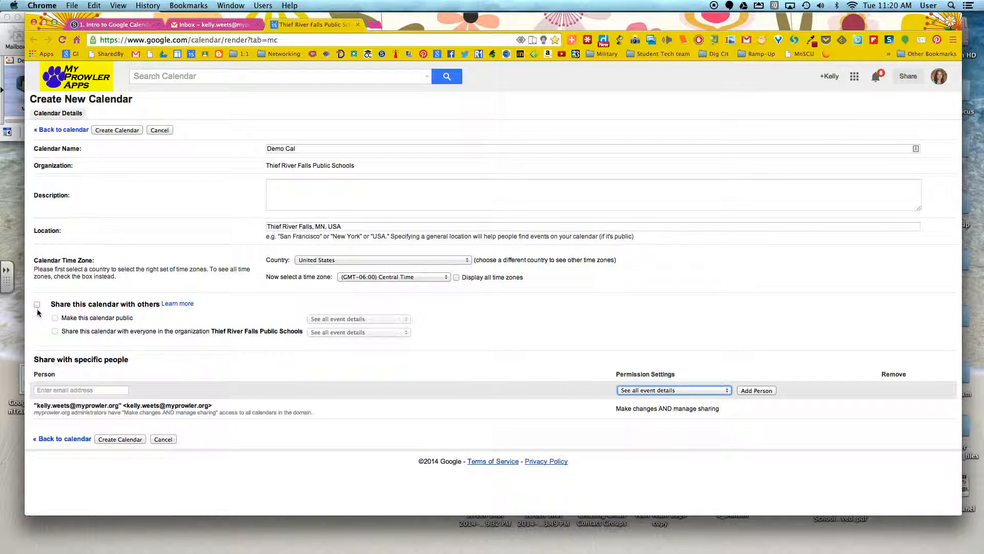
- Enable sharing with others, make the calendar public, and create it, accepting that its events are visible to the world
click(55, 316)
click(38, 306)
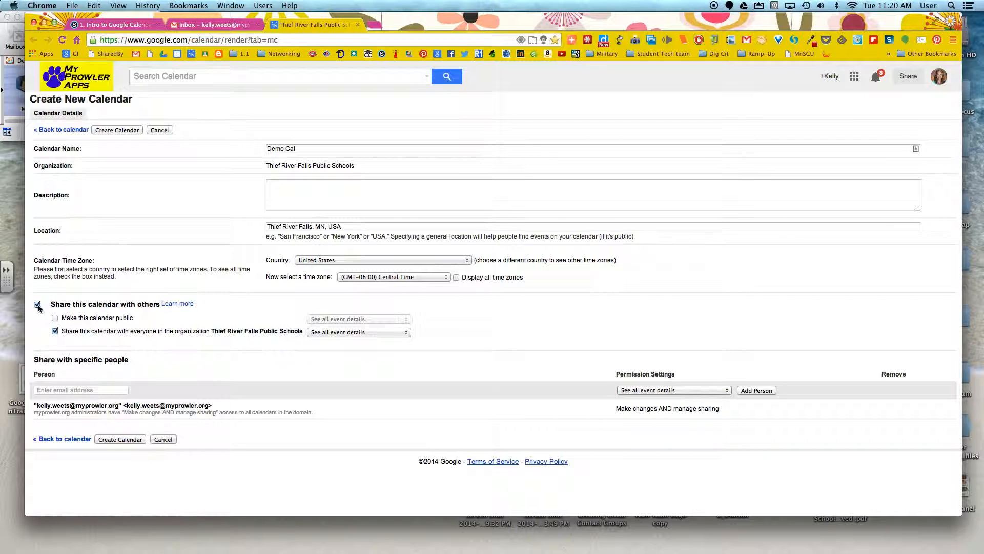
click(55, 317)
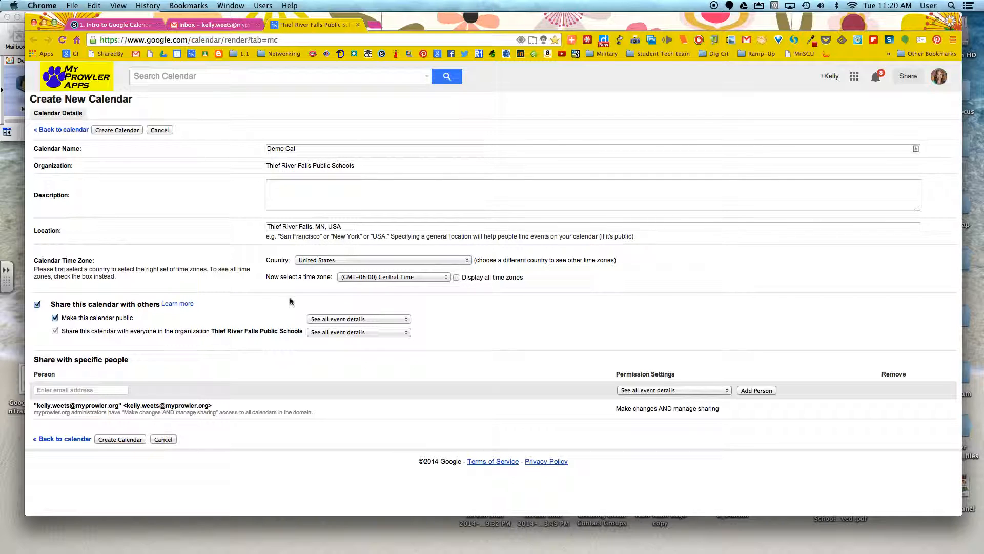
click(118, 130)
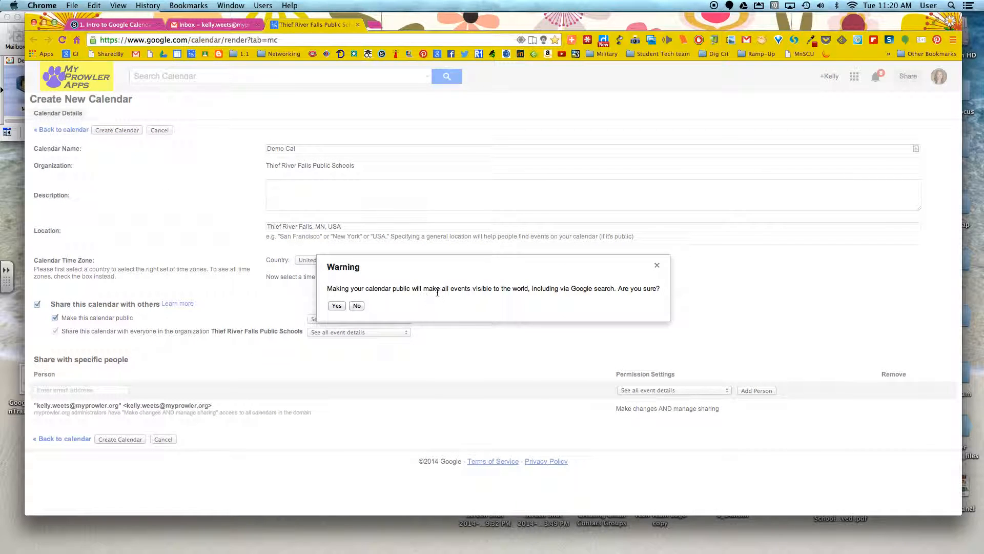
click(337, 306)
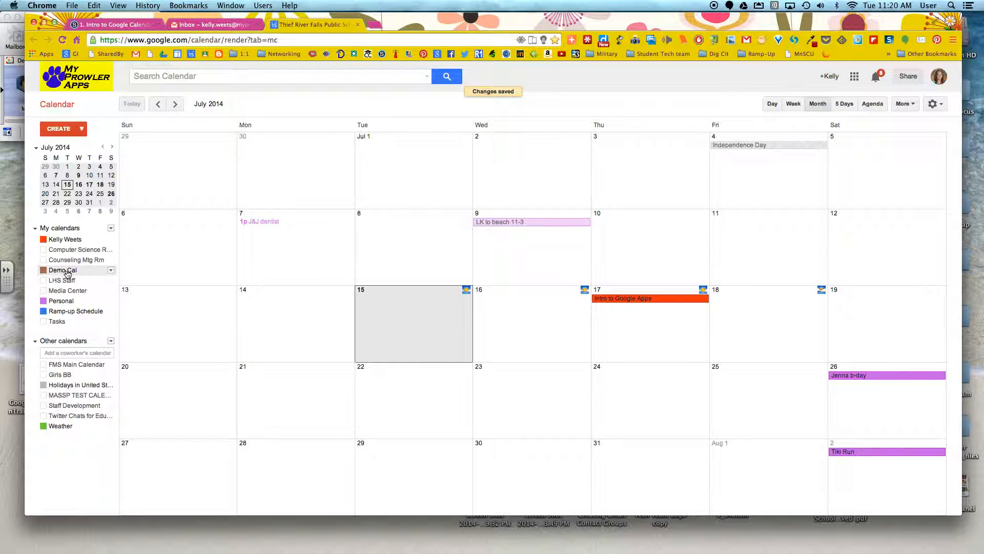
- Change the display colour of the Demo Cal calendar to yellow
click(110, 270)
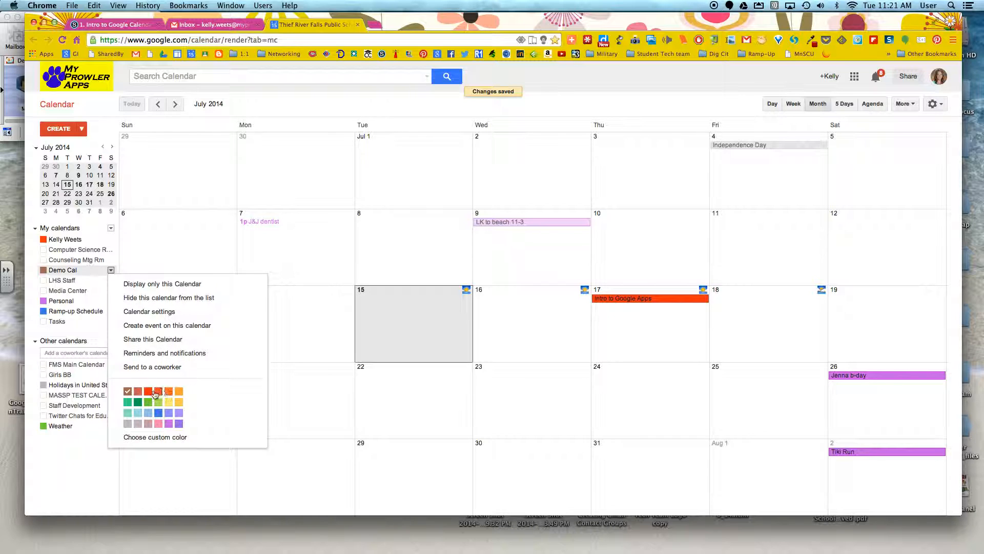
click(179, 402)
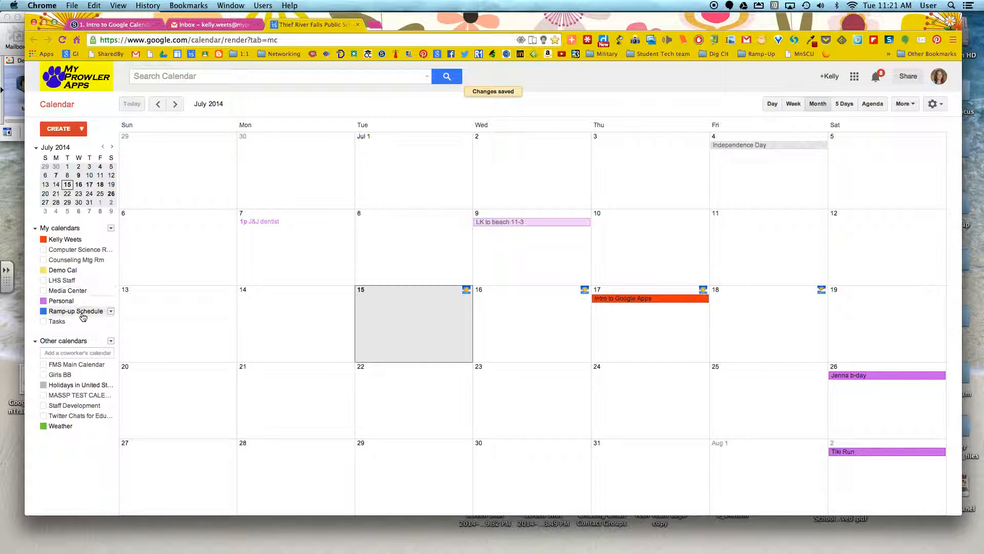
- Hide the primary calendar's events and show them again, and do the same for the Personal calendar
click(71, 243)
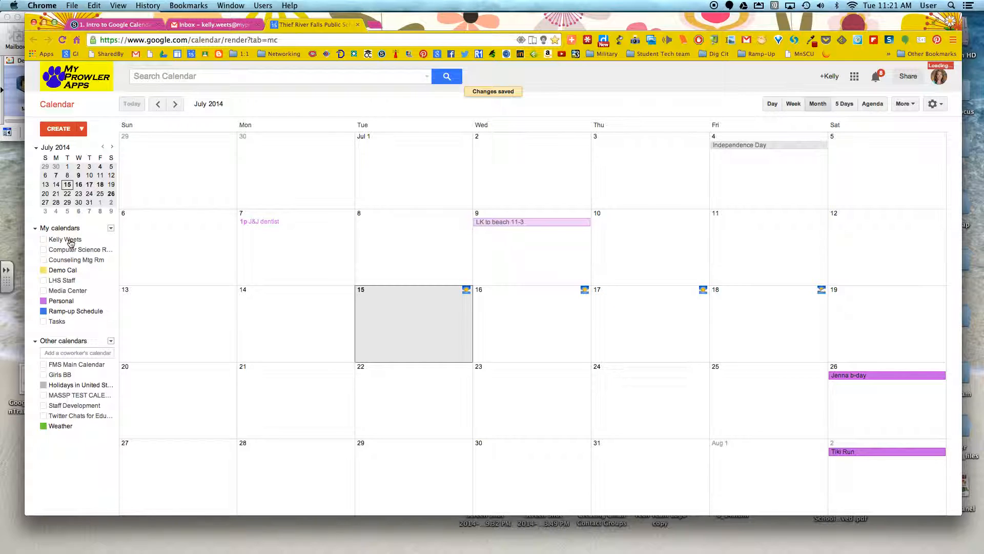
click(71, 243)
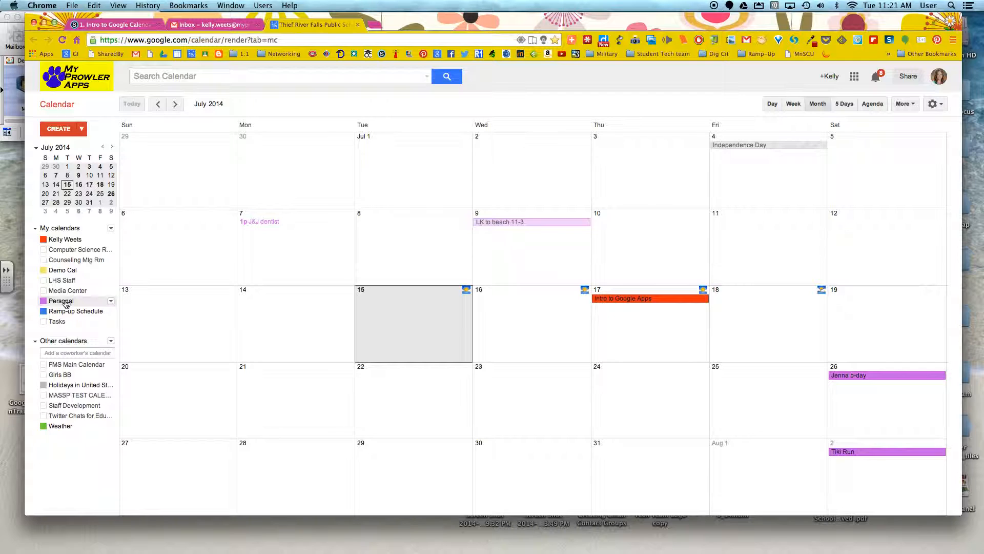
click(65, 302)
click(65, 303)
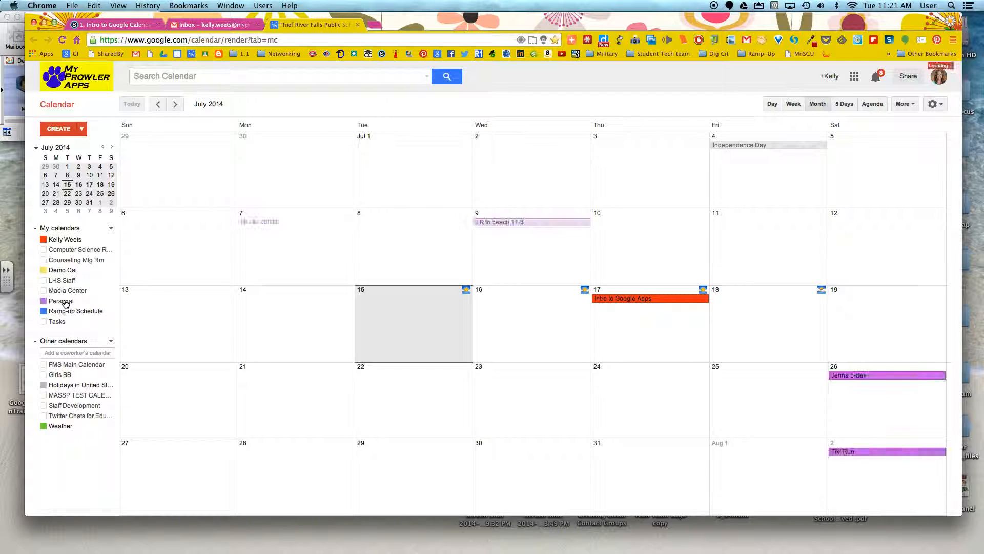